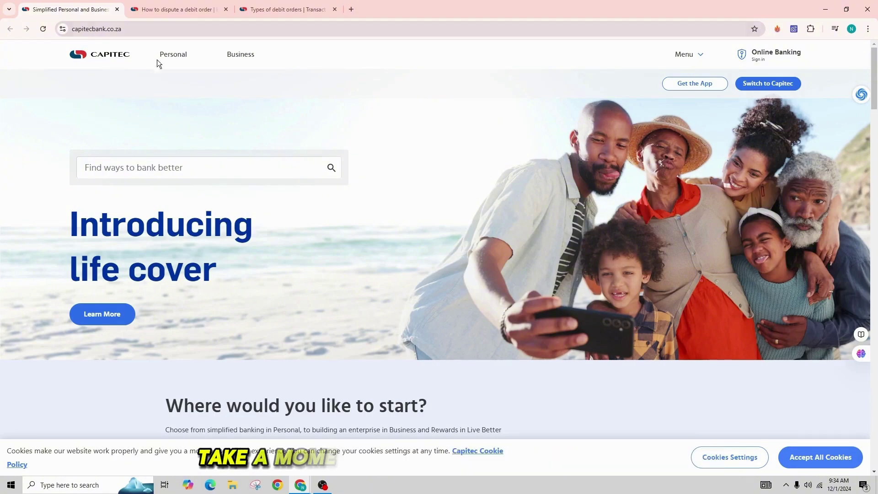
pyautogui.scroll(-4, 317, 296)
pyautogui.scroll(-3, 317, 298)
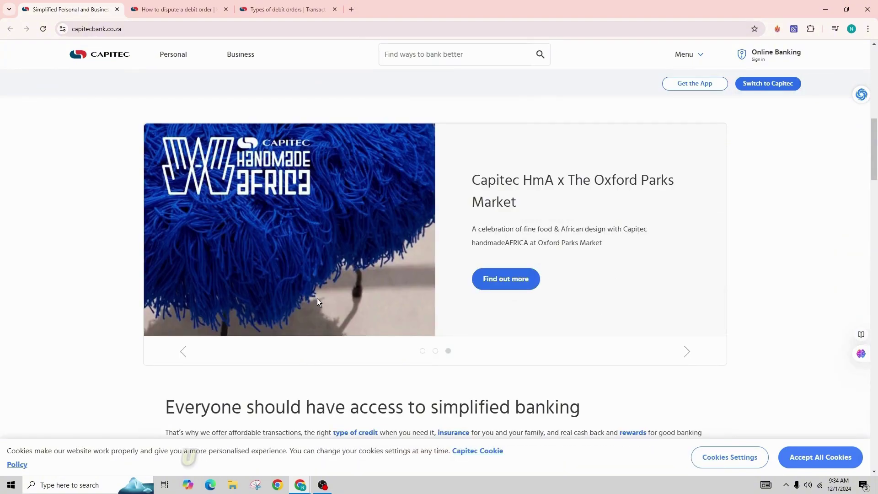
pyautogui.scroll(3, 317, 299)
pyautogui.scroll(4, 318, 297)
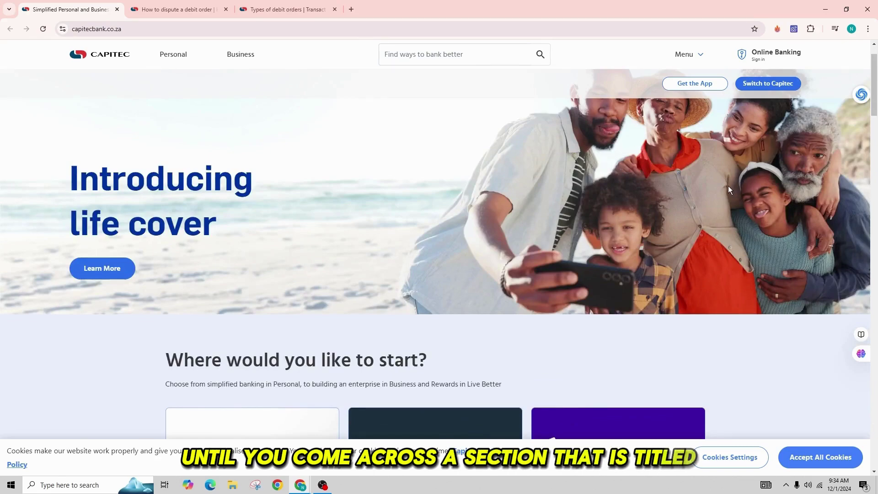
# Switch to the Capitec 'How to dispute a debit order' browser tab.
pyautogui.click(209, 5)
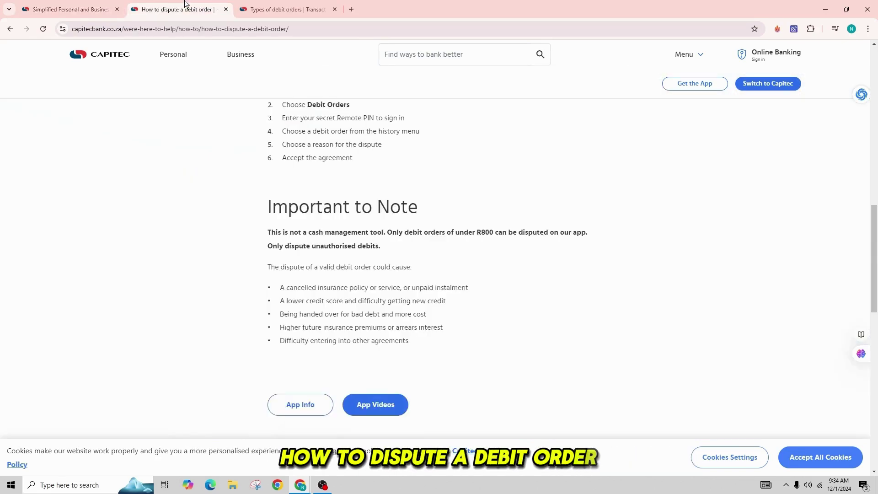
pyautogui.scroll(5, 136, 244)
pyautogui.scroll(3, 136, 244)
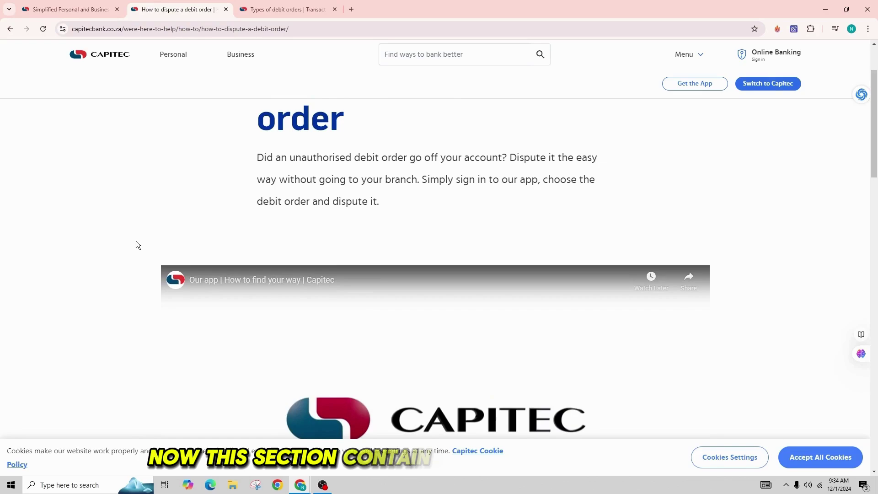
pyautogui.scroll(1, 137, 245)
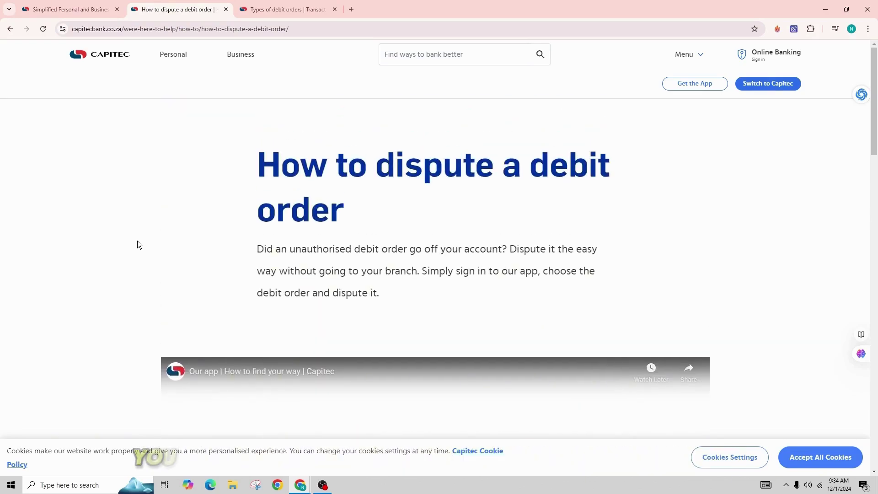
pyautogui.scroll(-5, 137, 245)
pyautogui.scroll(-3, 138, 244)
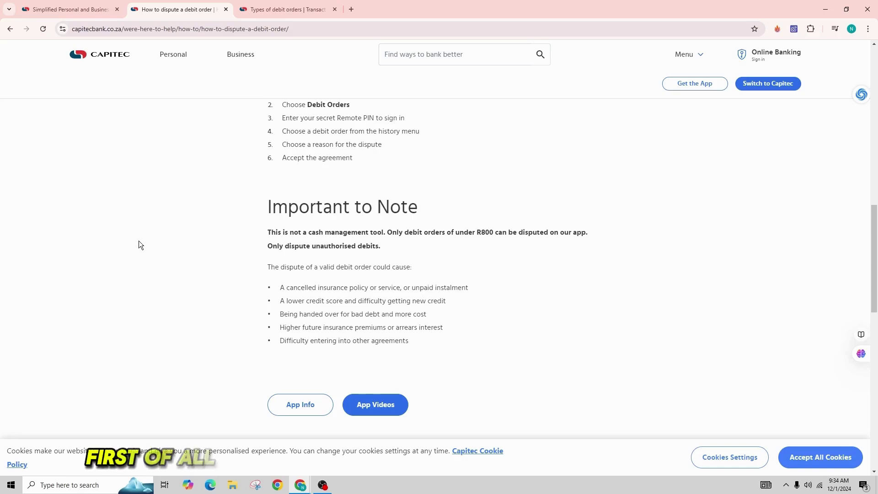
pyautogui.scroll(2, 138, 246)
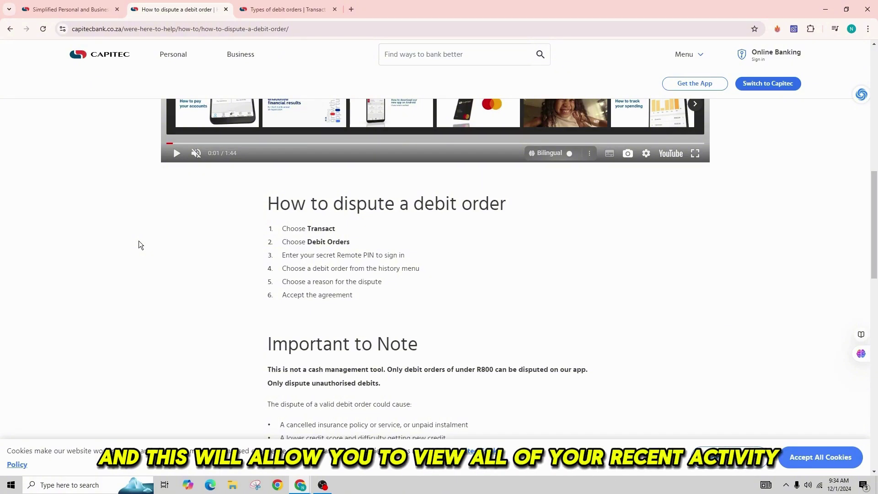
pyautogui.scroll(3, 138, 245)
pyautogui.scroll(-1, 138, 245)
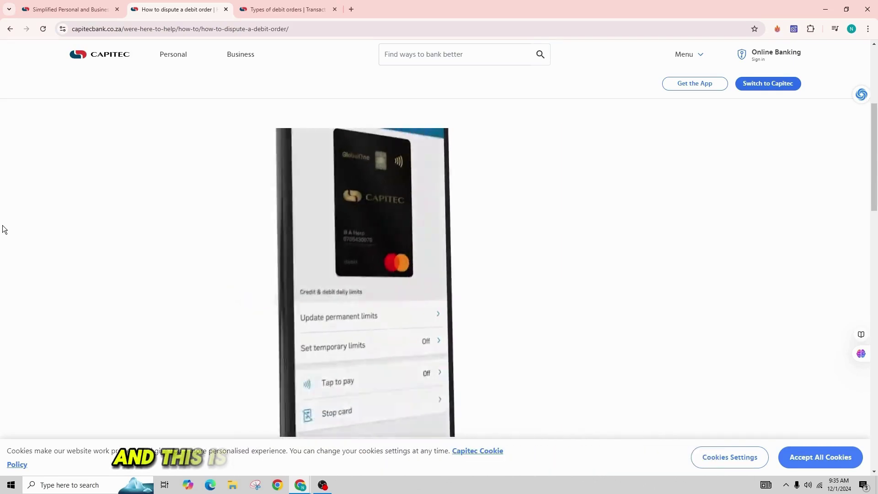
pyautogui.scroll(1, 2, 232)
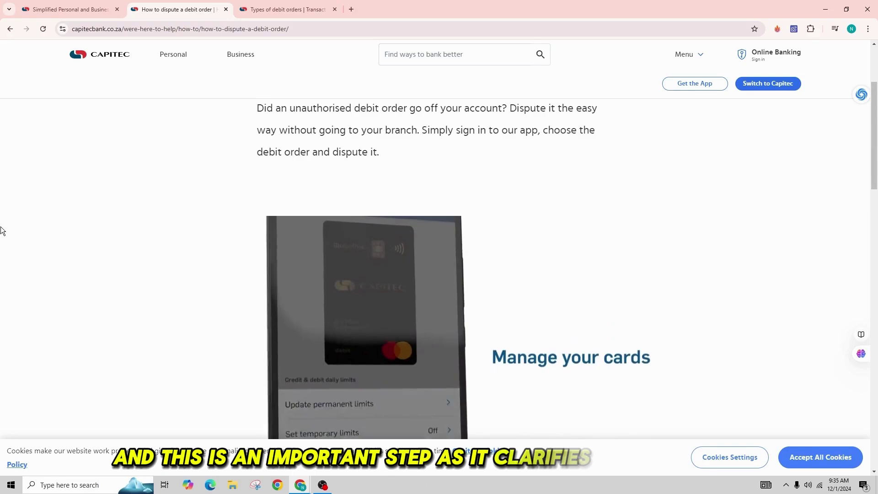
pyautogui.scroll(-1, 2, 231)
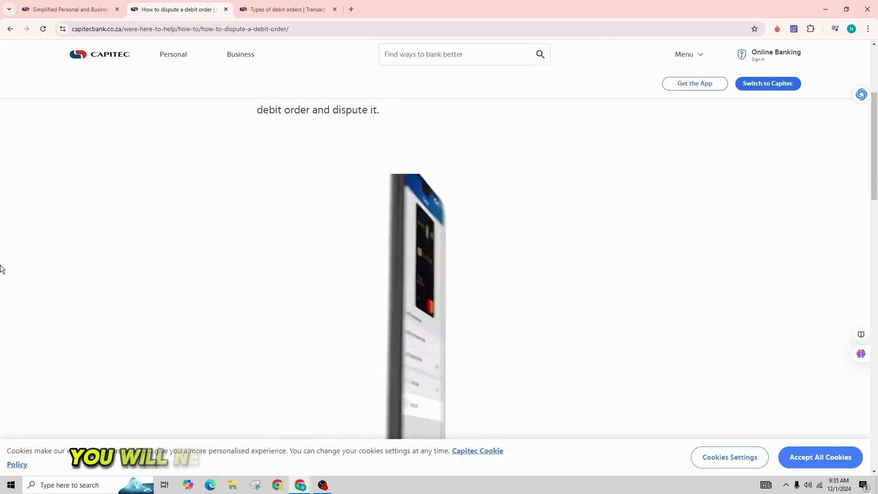
pyautogui.scroll(-1, 2, 264)
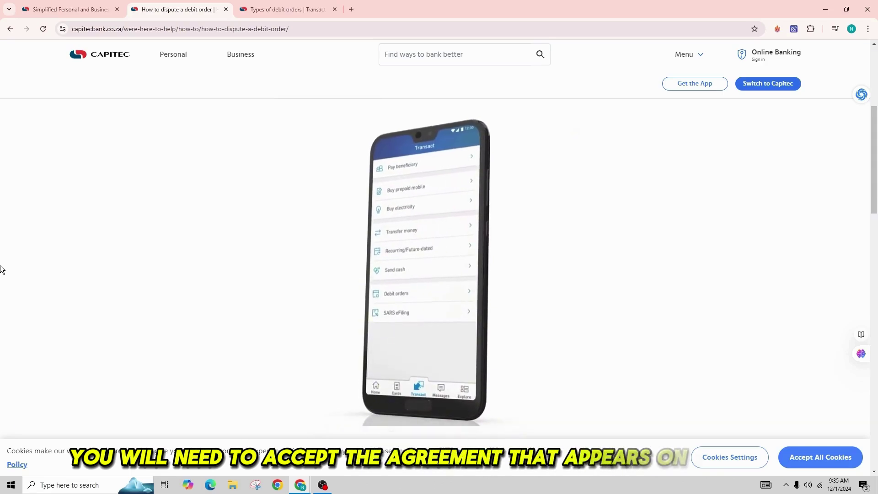
pyautogui.scroll(-1, 3, 269)
pyautogui.scroll(1, 2, 270)
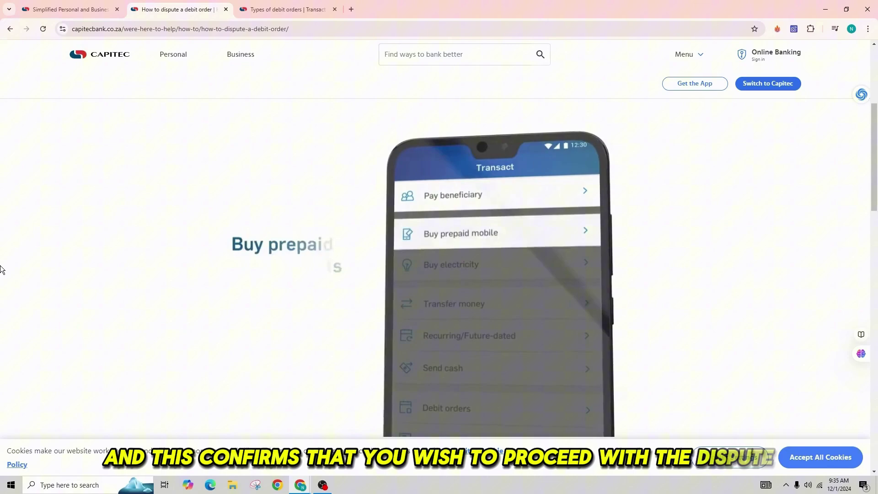
pyautogui.scroll(-3, 2, 269)
pyautogui.scroll(-2, 1, 270)
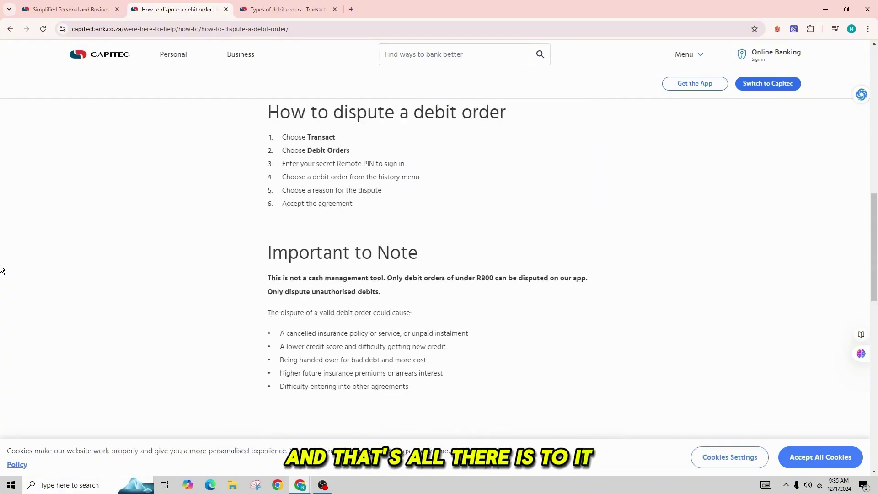
pyautogui.scroll(1, 3, 270)
pyautogui.scroll(-1, 2, 269)
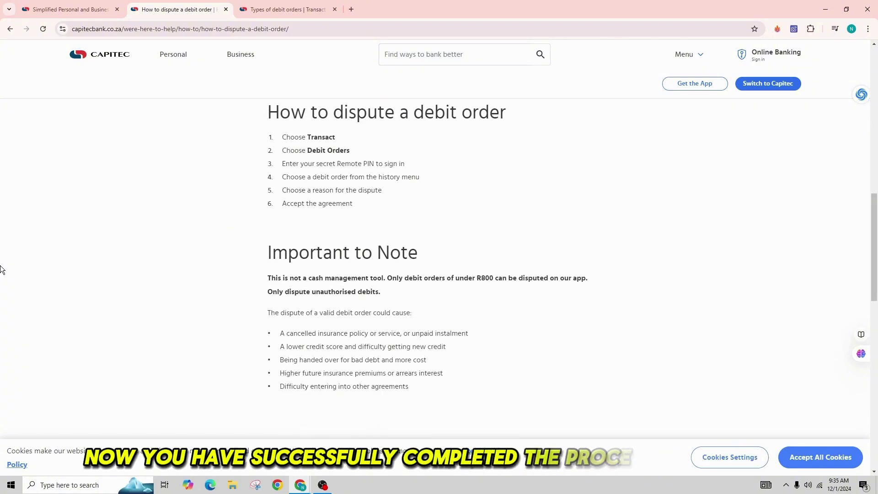